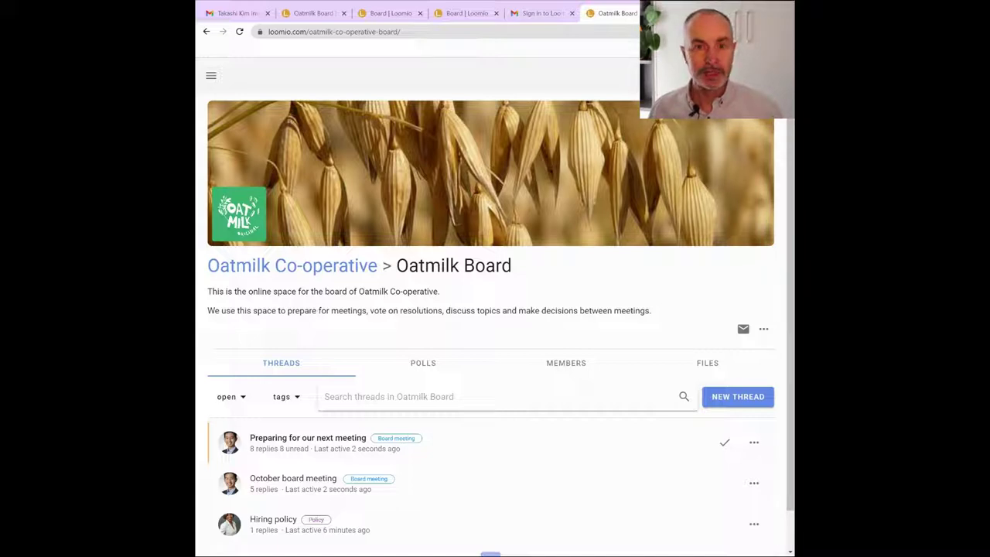
- Switch to the Gmail tab showing the Oatmilk Board invitation email
click(247, 13)
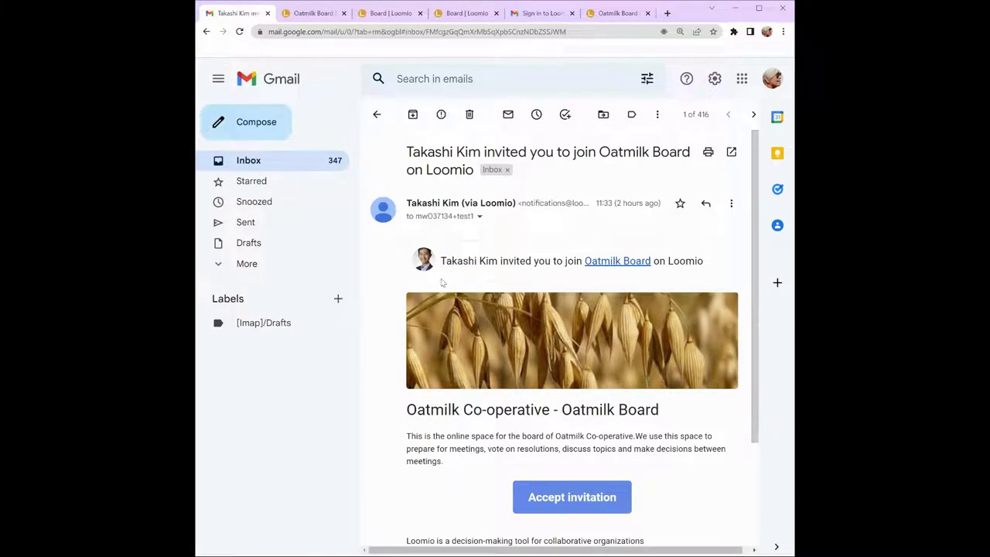
- Accept the email's invitation to join Oatmilk Board on Loomio
scroll(442, 283, down, 3)
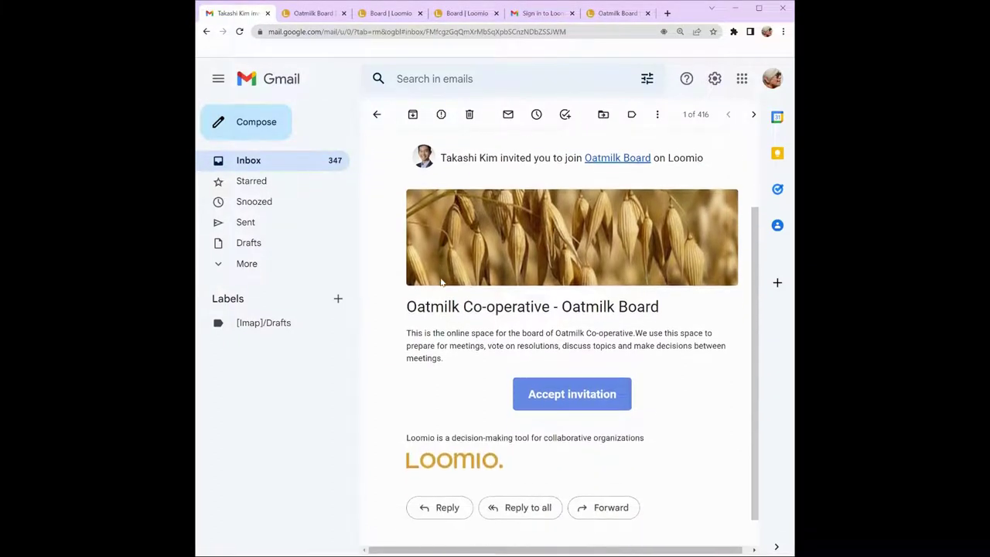
click(532, 400)
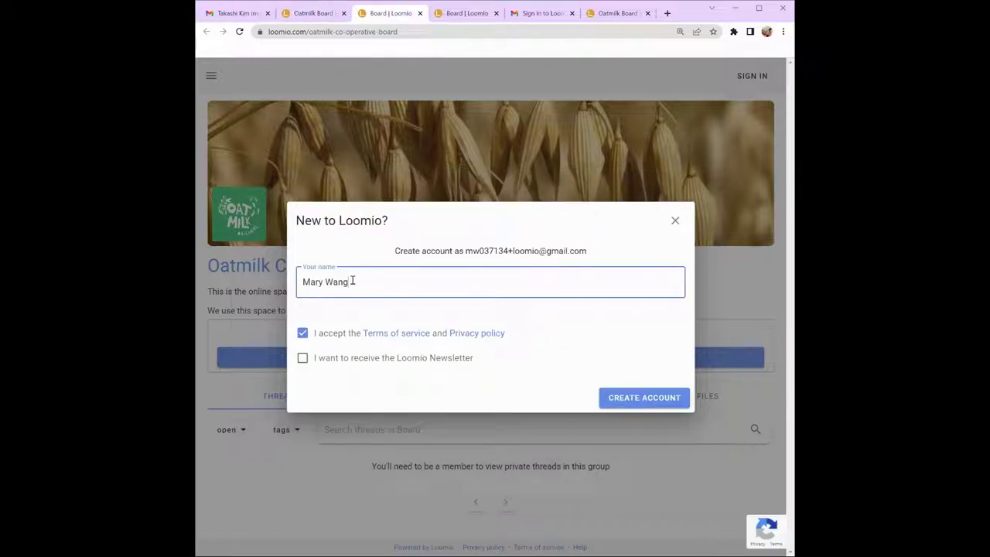
- Accept the terms of service, create the Loomio account, and bring up the sign-in code email
click(358, 334)
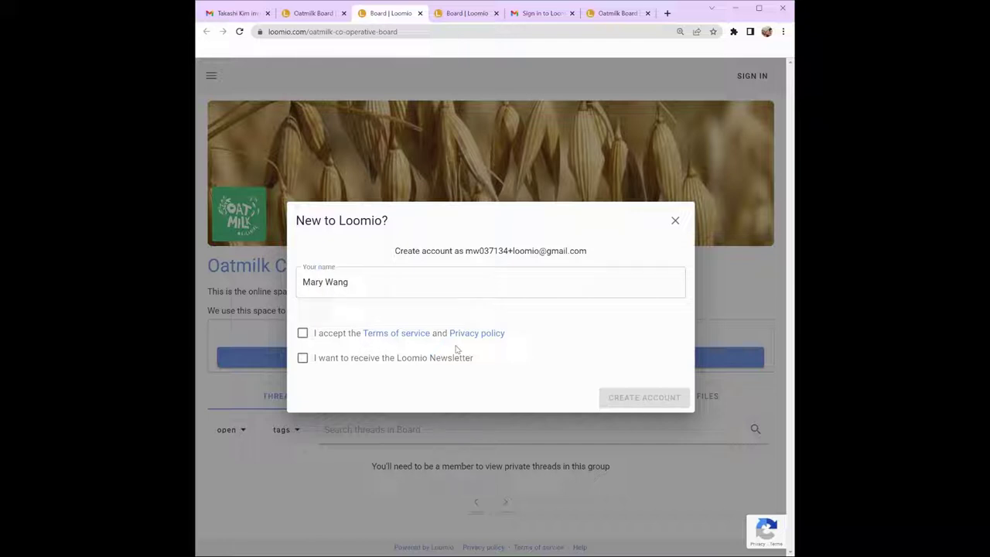
click(304, 336)
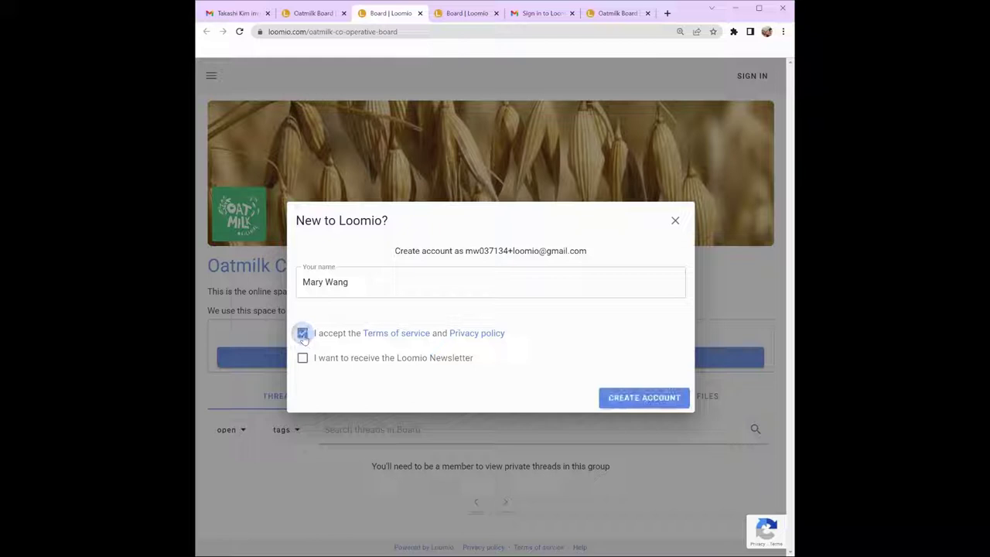
click(629, 401)
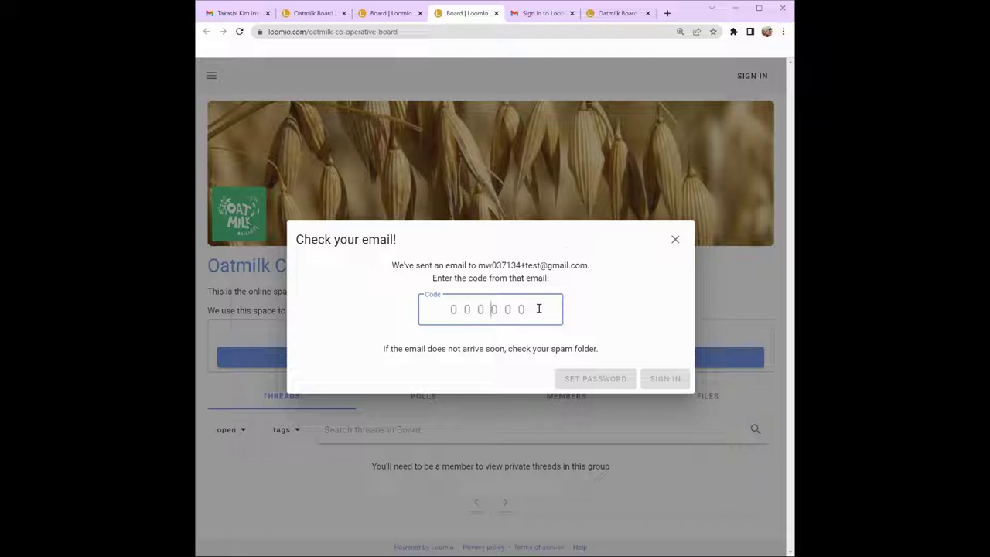
key(ctrl+Tab)
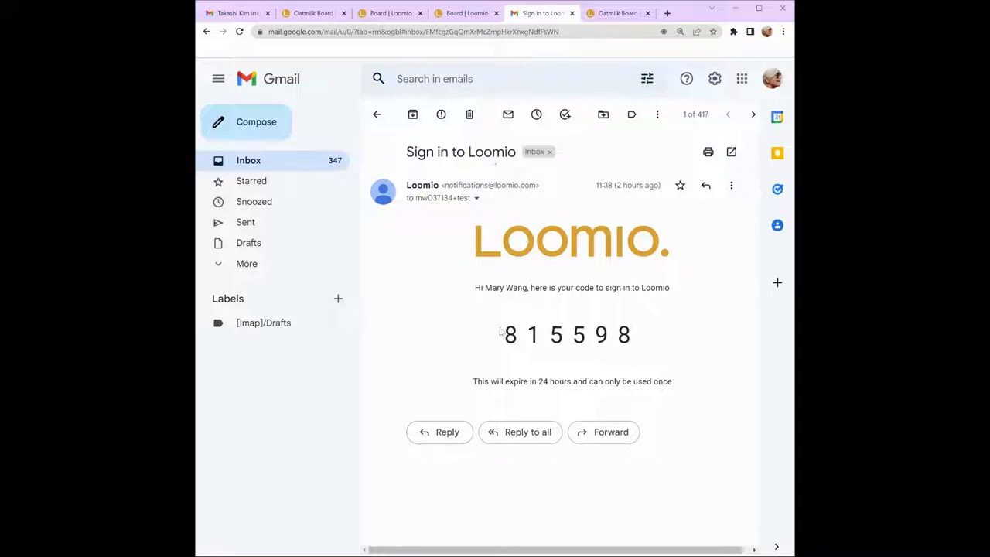
- Copy the six-digit sign-in code from Gmail into Loomio's Code field
drag(503, 333, 656, 332)
key(ctrl+c)
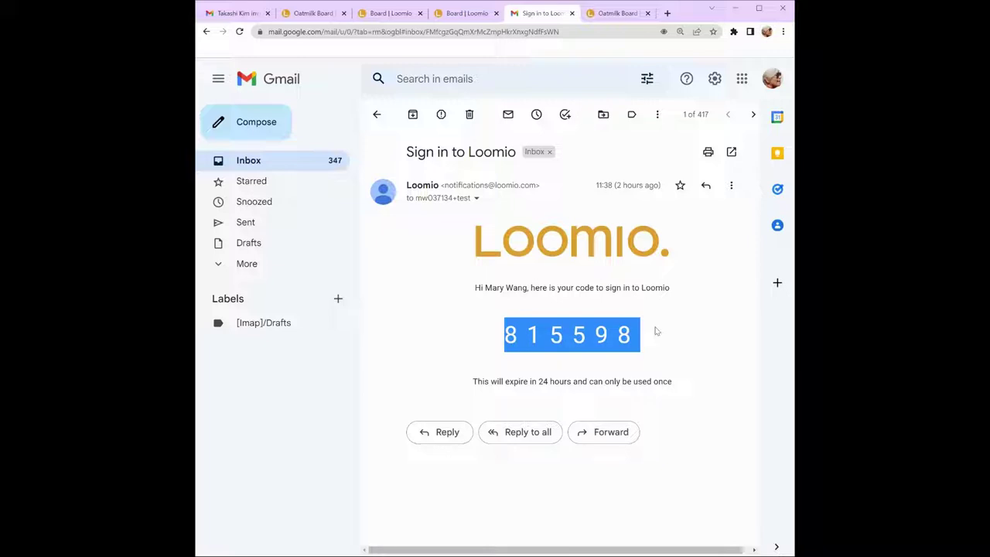
click(464, 13)
key(ctrl+v)
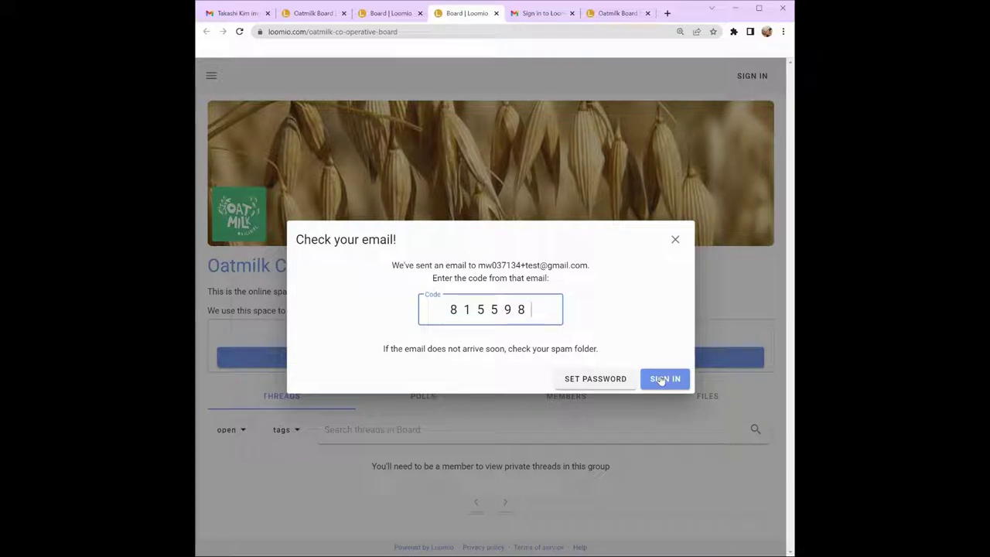
- Submit the emailed code to sign in to Loomio
click(662, 379)
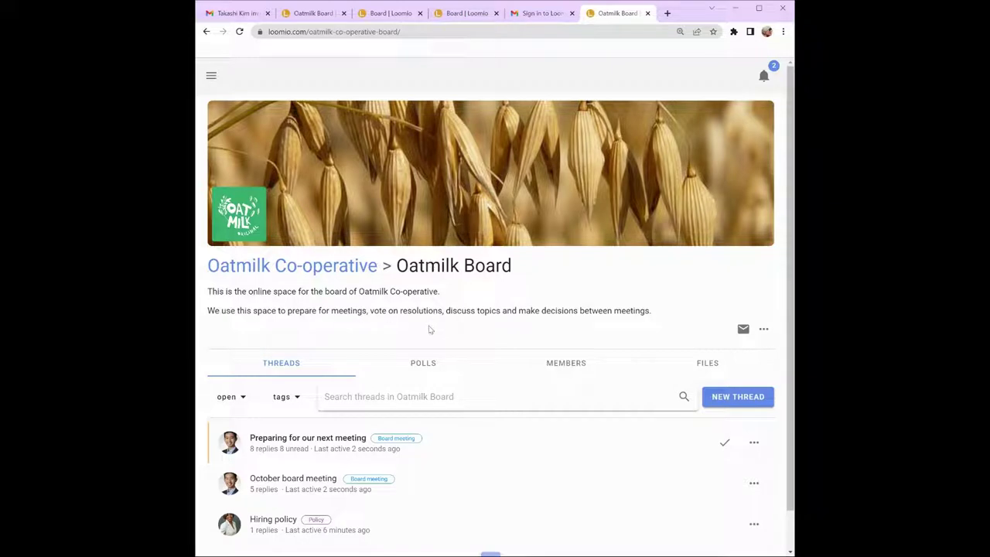
- Open 'Preparing for our next meeting' and start a comment at the thread's bottom
click(331, 443)
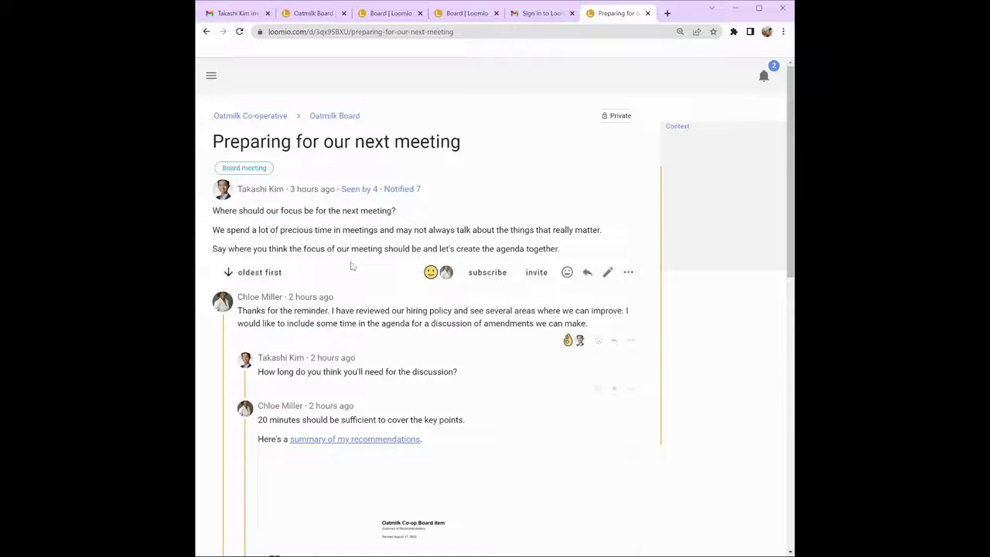
scroll(353, 271, down, 4)
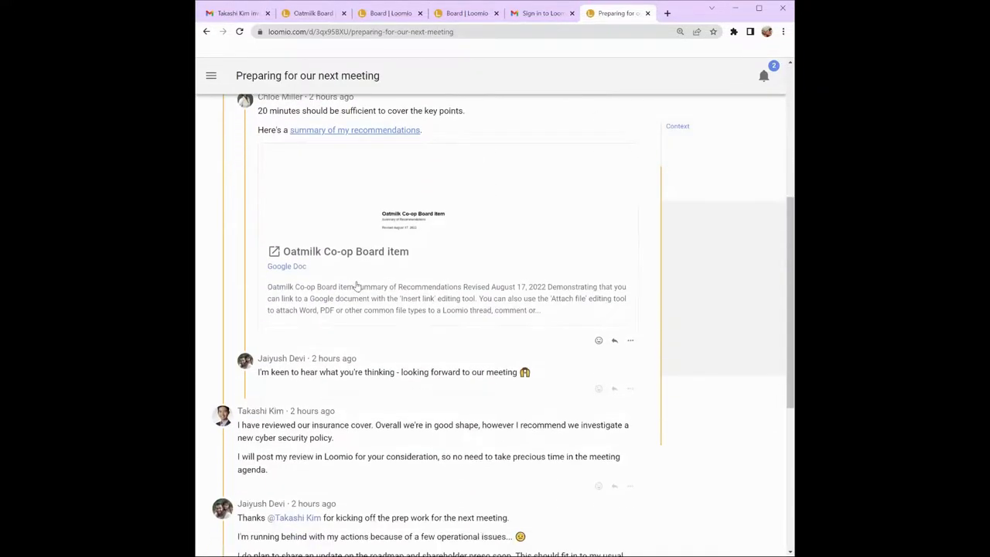
scroll(357, 286, down, 3)
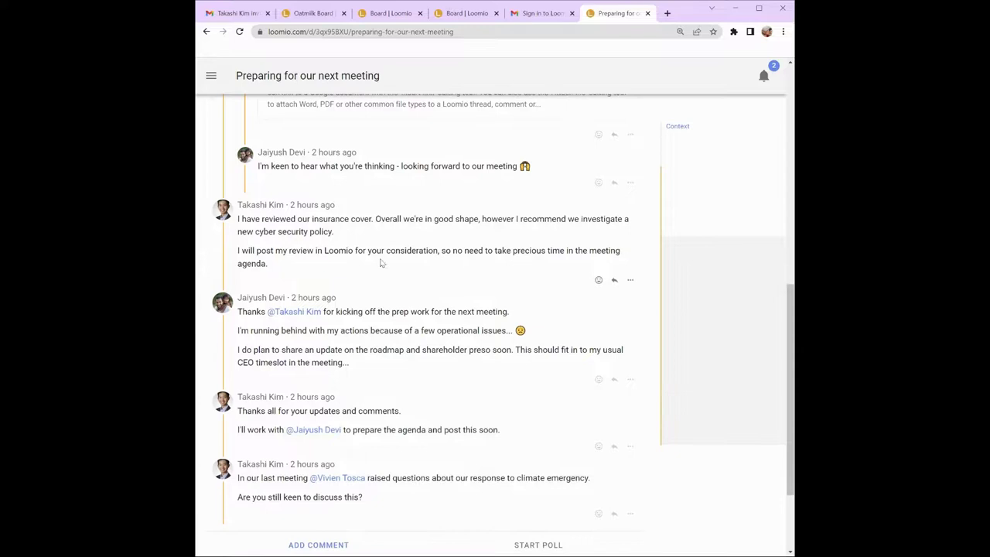
scroll(323, 459, down, 2)
click(323, 459)
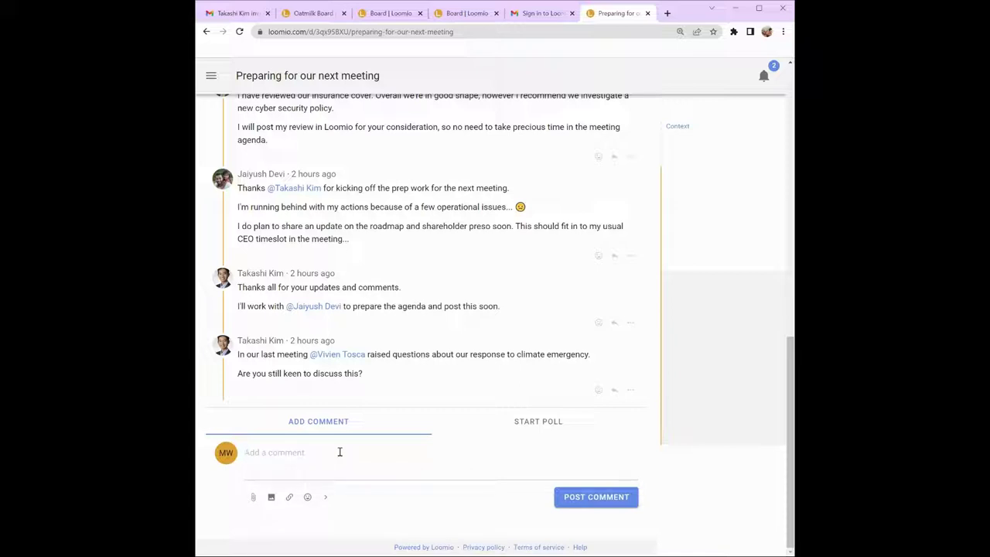
- Post 'Thanks for your work so far…' requesting a copy of the last meeting's minutes
text(Thanks for your work so far, can you please send me a copy of the minutes from our last meeting, to remind me what happened!)
click(597, 498)
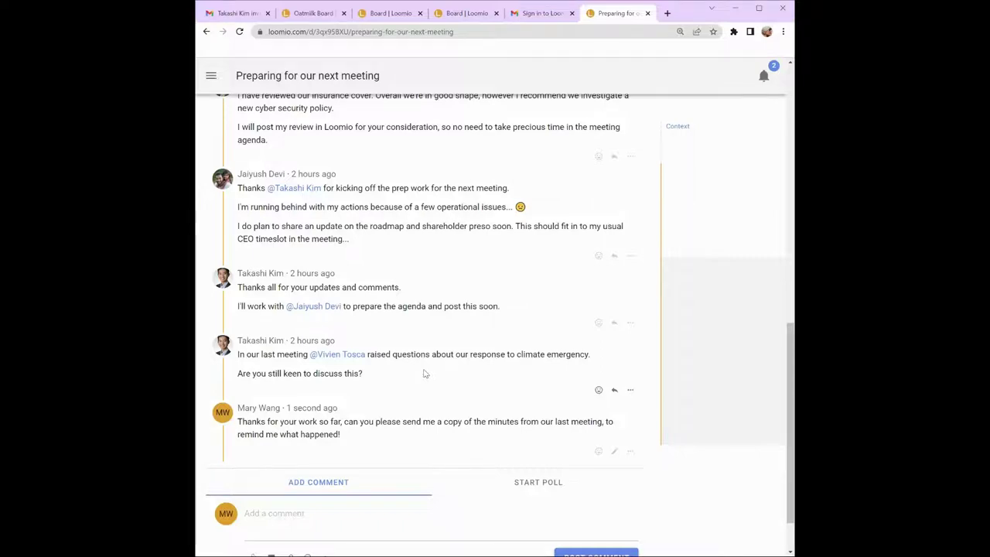
scroll(433, 380, up, 10)
scroll(433, 381, up, 3)
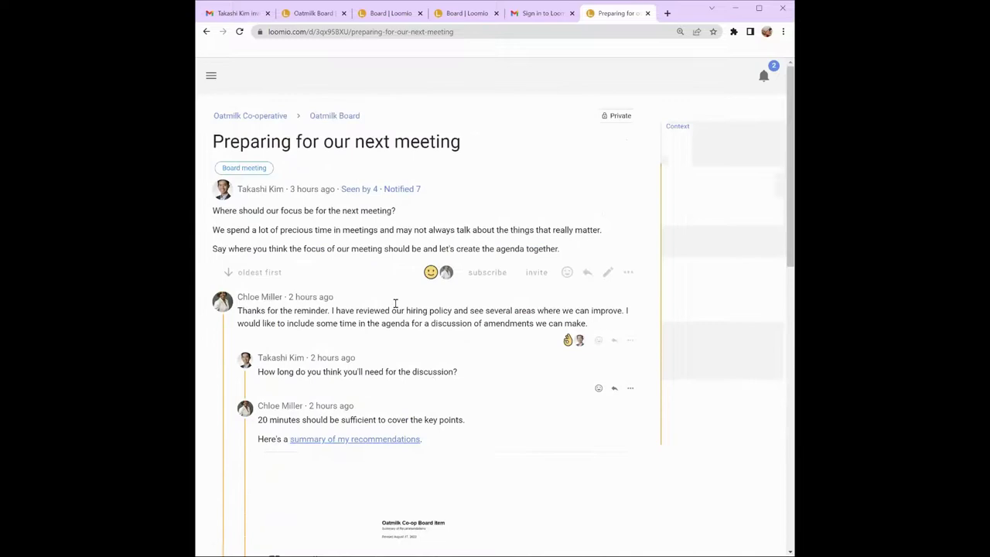
- Open the October board meeting thread and view its Profit & Loss Account Board.pdf attachment
click(336, 116)
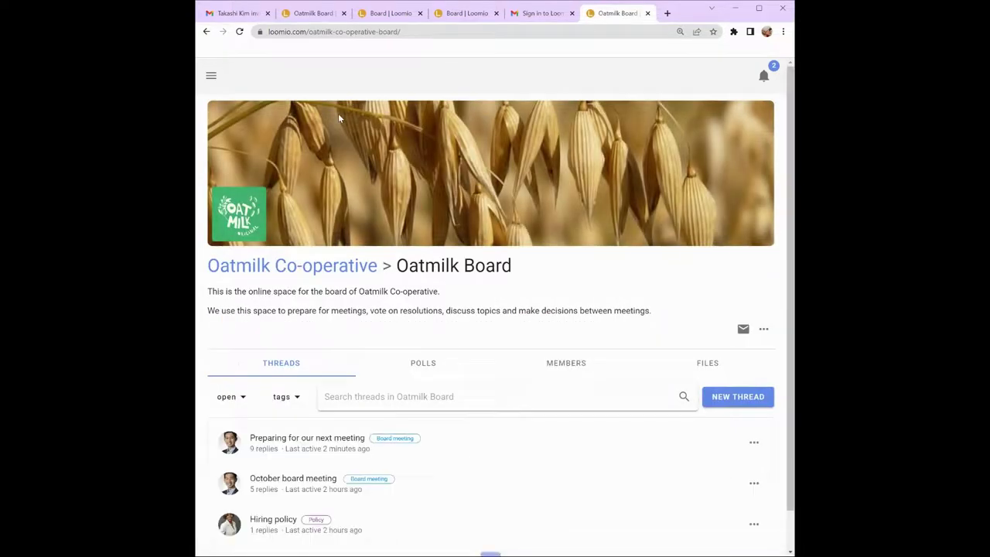
click(317, 481)
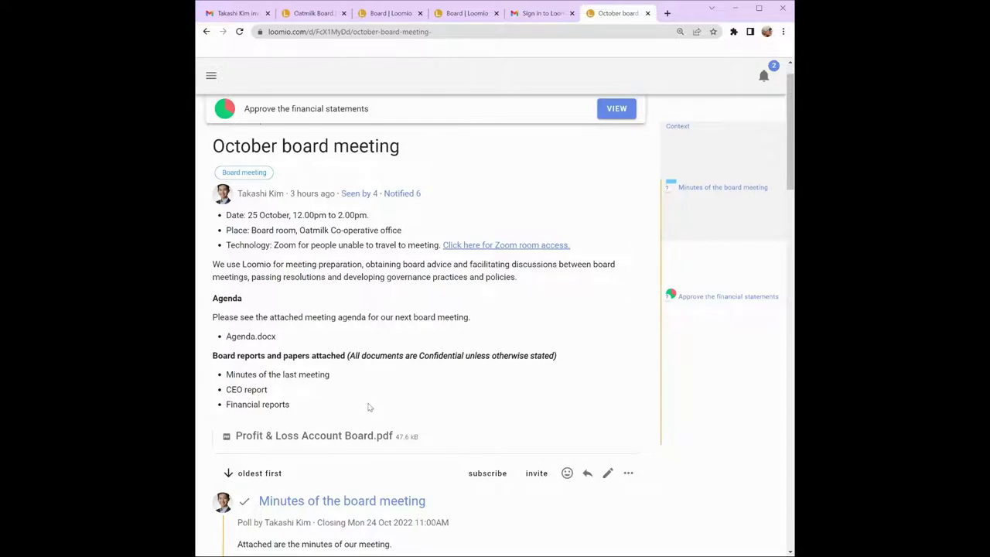
click(323, 439)
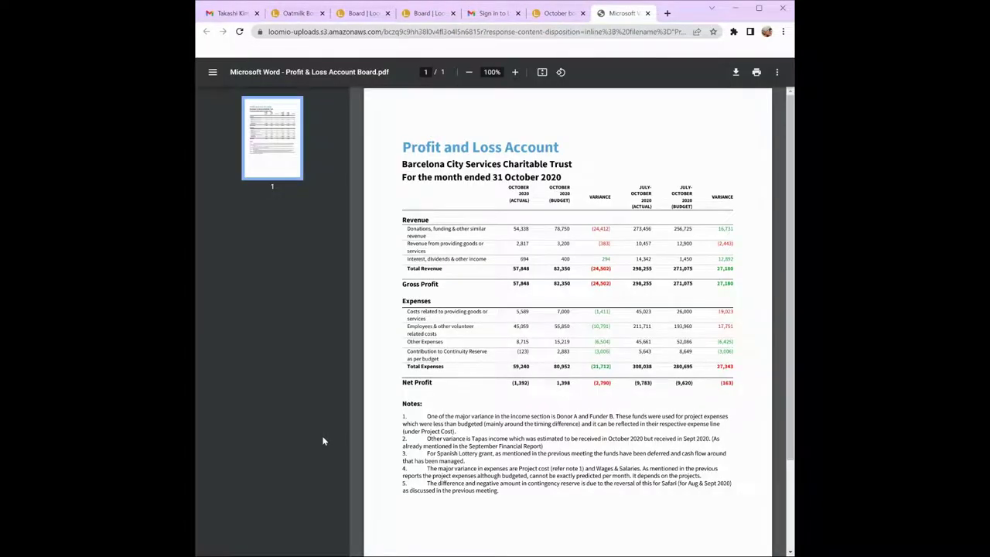
click(557, 13)
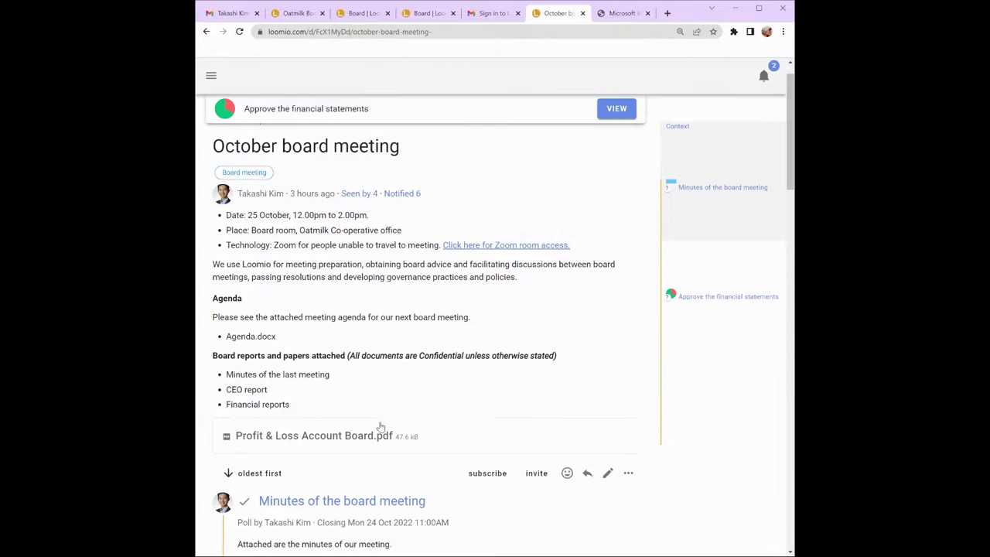
- Vote Accept on the minutes poll with a reason thanking the minute-taker
scroll(380, 403, down, 5)
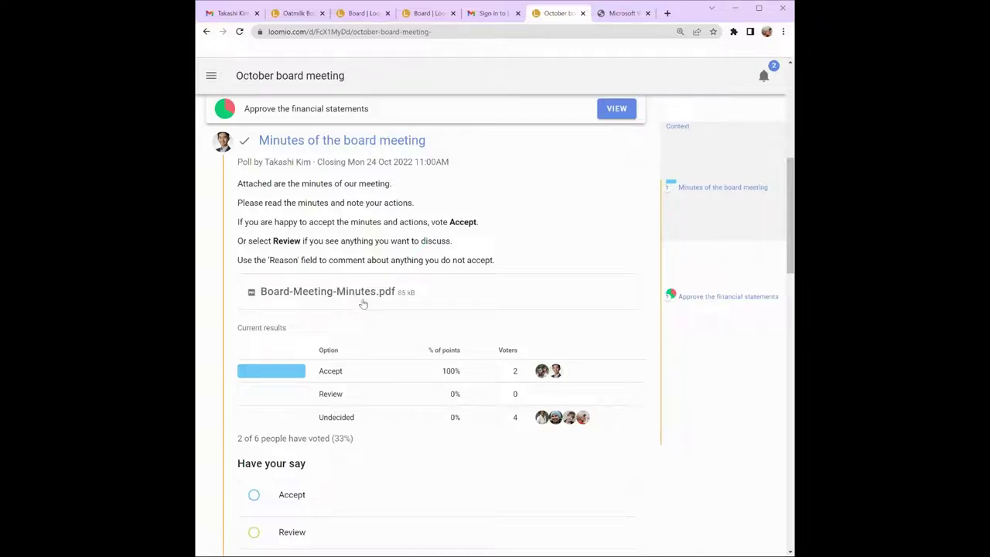
scroll(363, 305, down, 3)
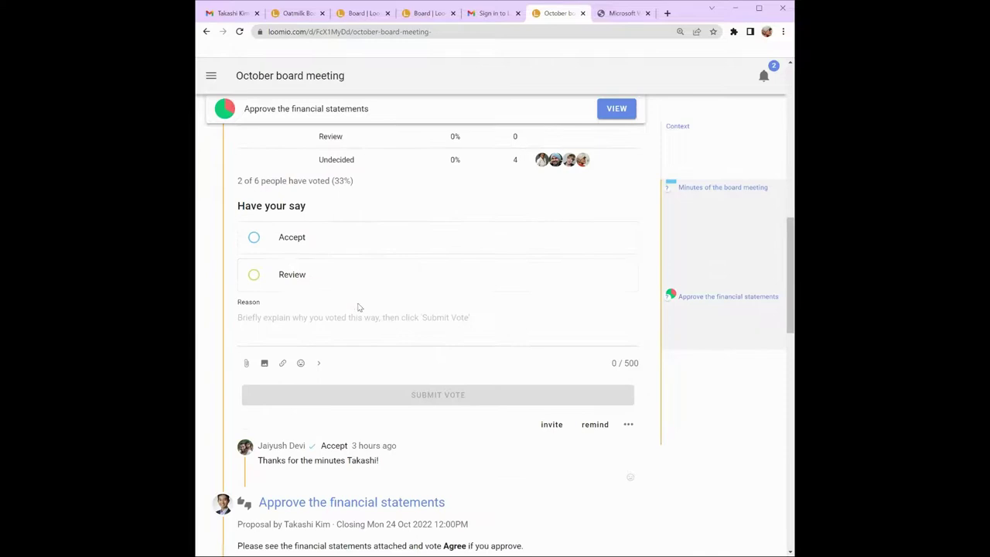
click(299, 241)
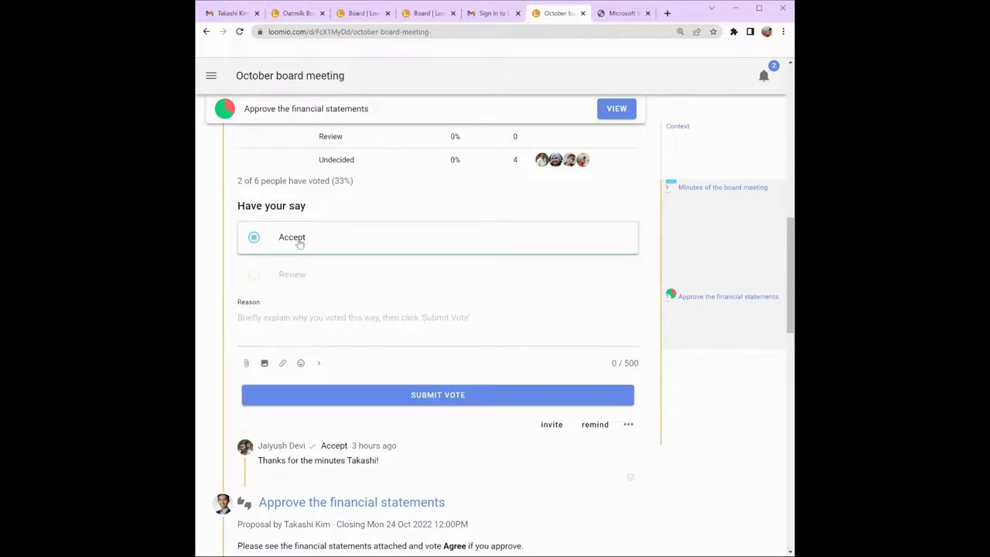
click(336, 329)
text(Thanks for the minutes, Takashi!)
click(465, 400)
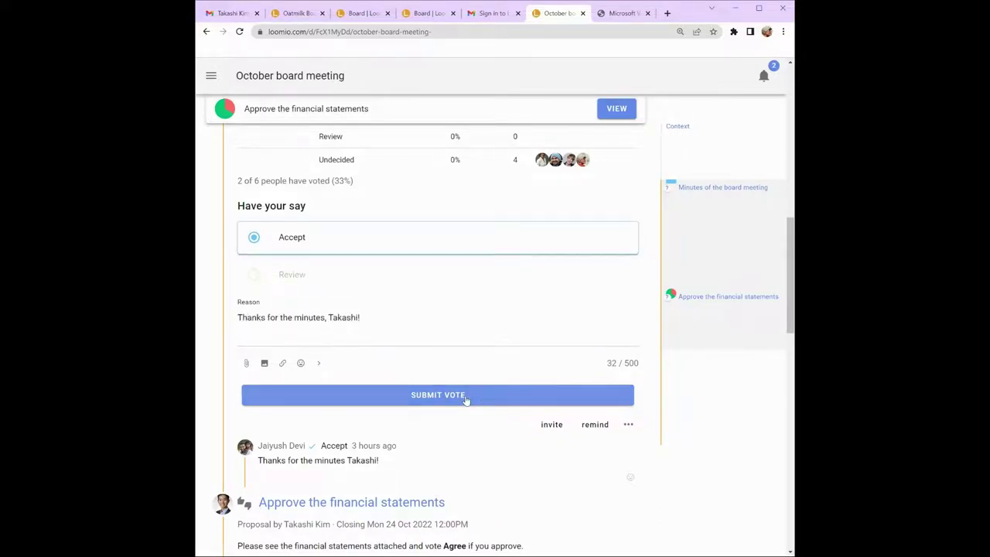
click(466, 396)
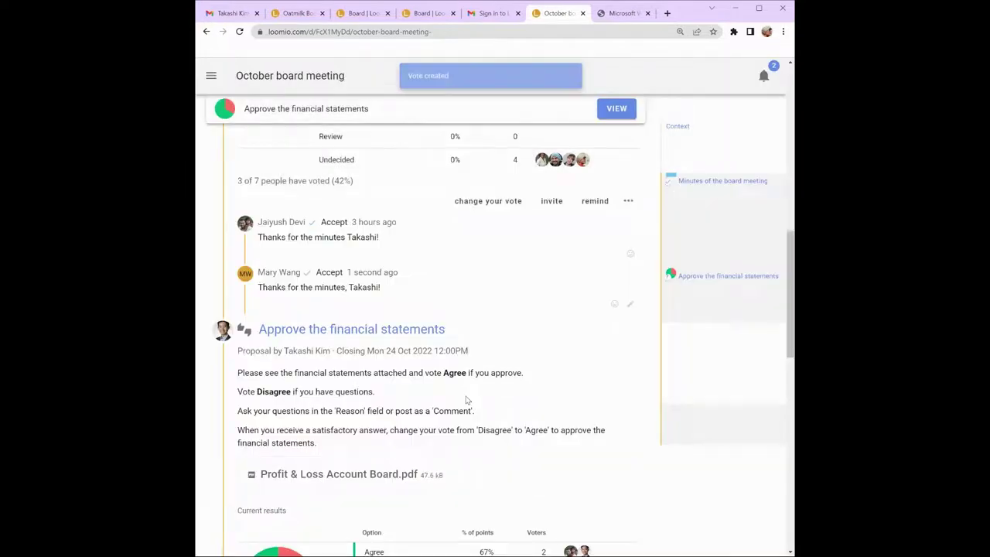
scroll(470, 352, up, 2)
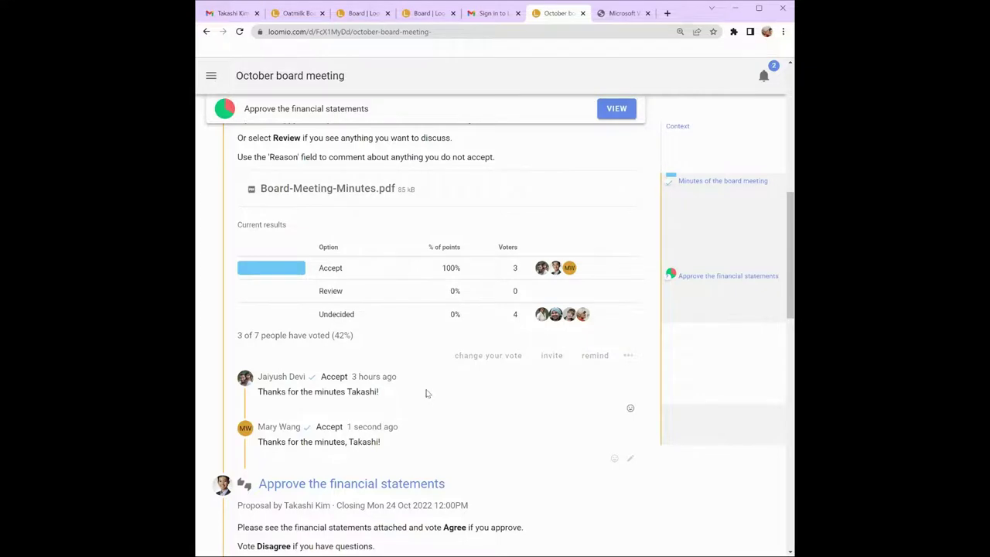
scroll(425, 394, down, 4)
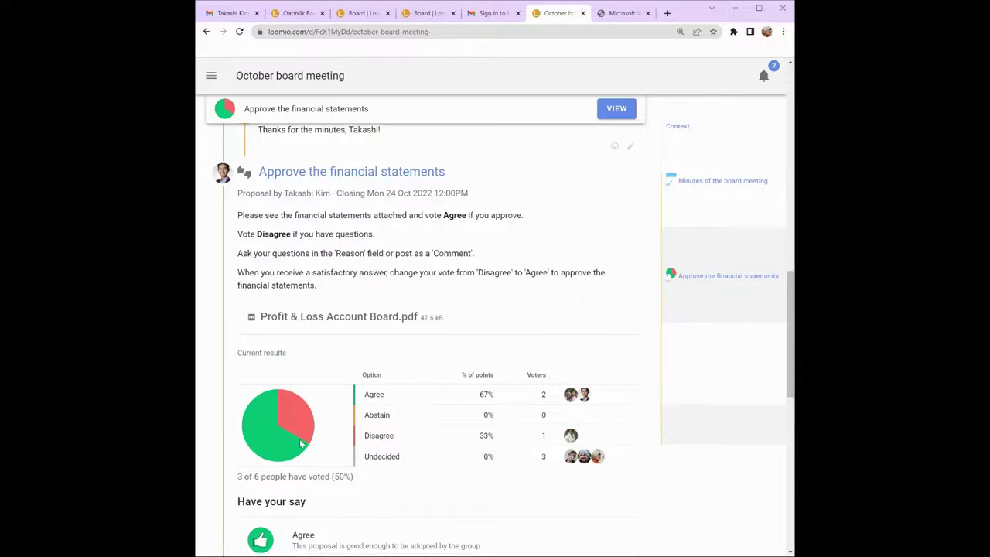
scroll(300, 443, down, 3)
scroll(300, 443, down, 4)
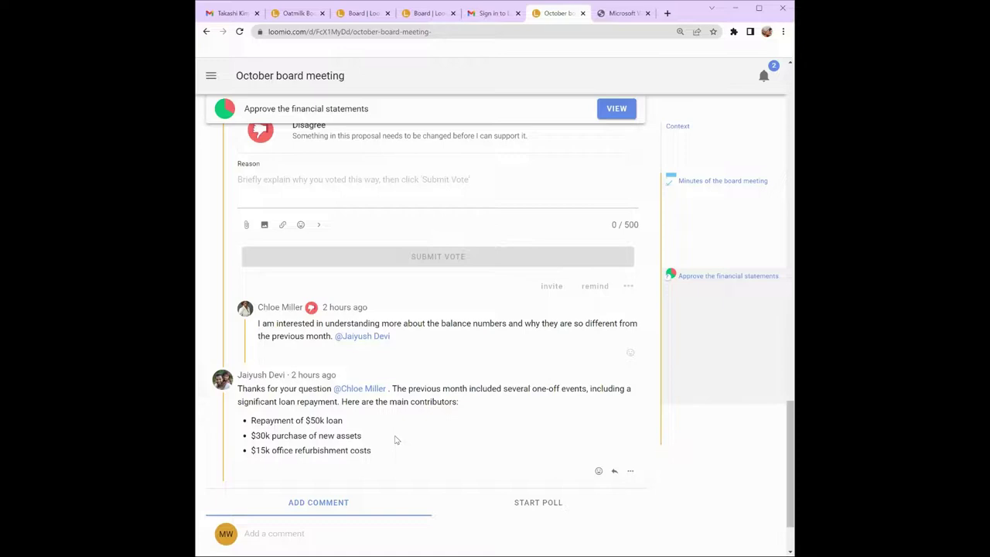
scroll(399, 440, up, 4)
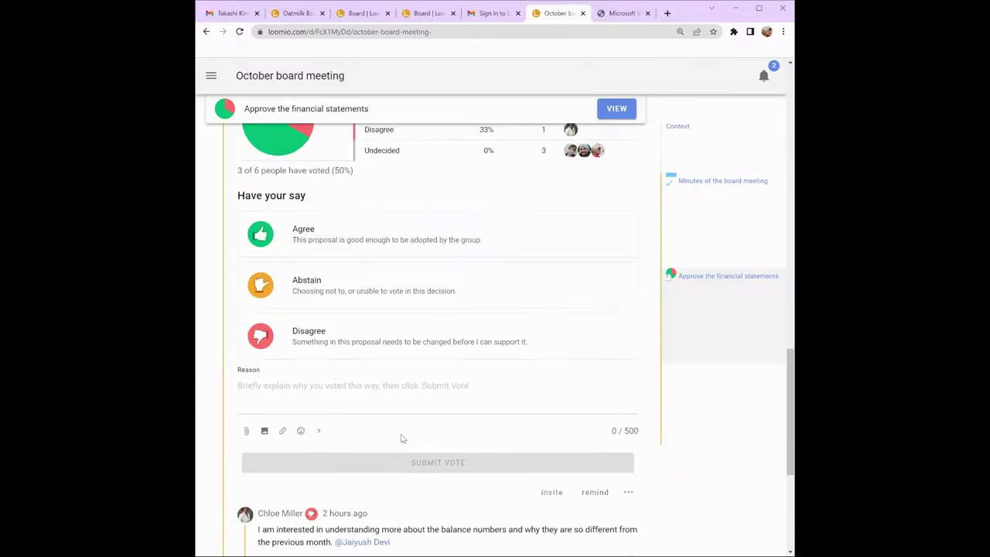
- Vote Agree on the financial statements with the reason 'Good work 😊'
click(398, 242)
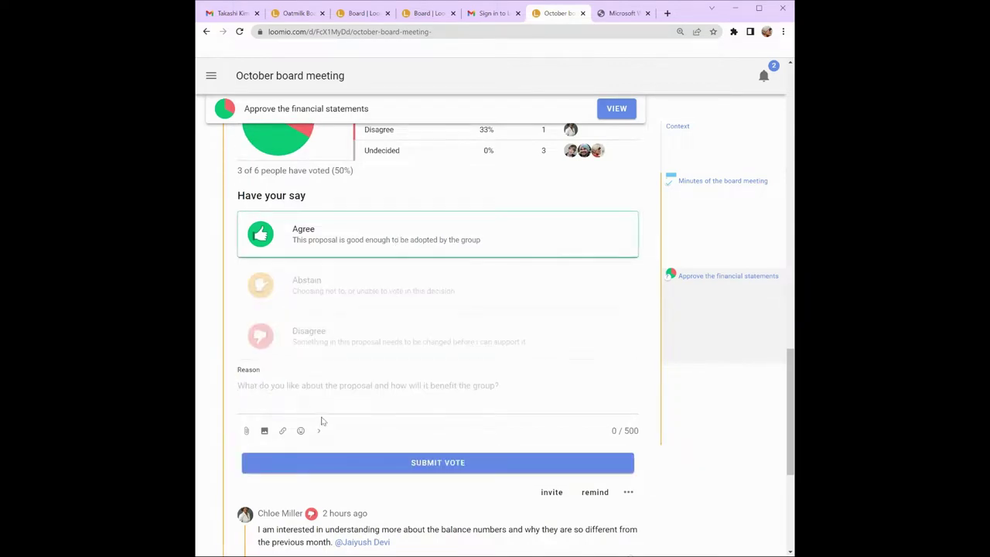
text(Good work)
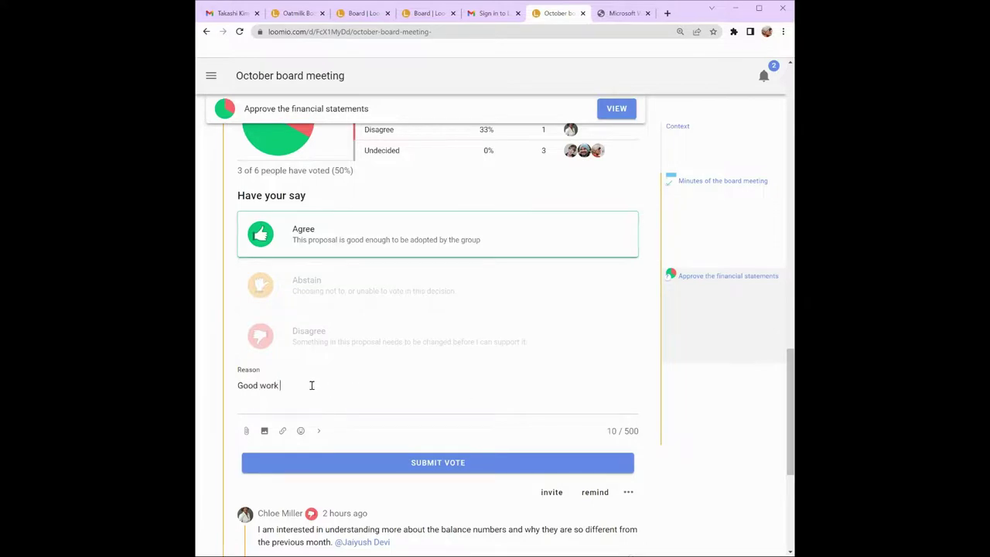
click(301, 431)
click(314, 362)
click(427, 467)
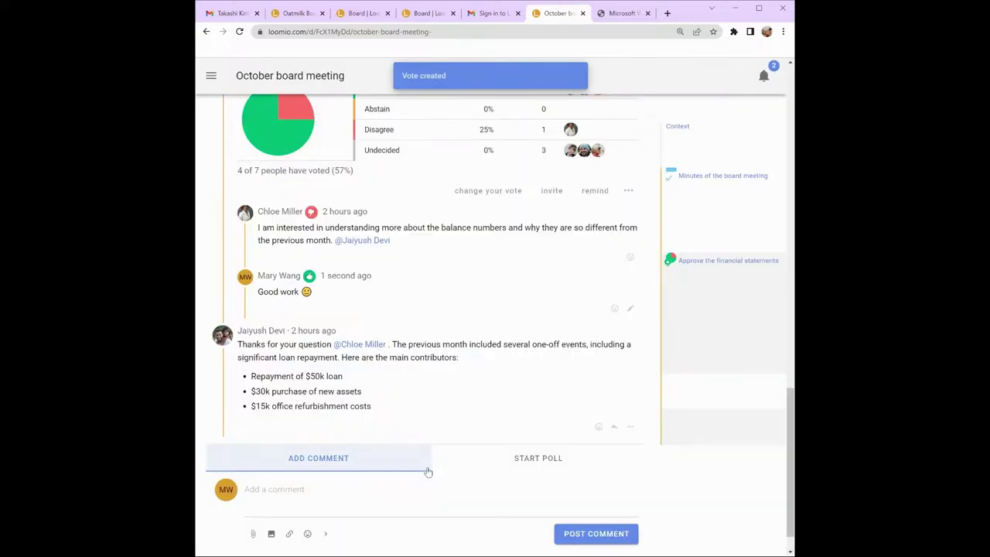
scroll(328, 394, up, 3)
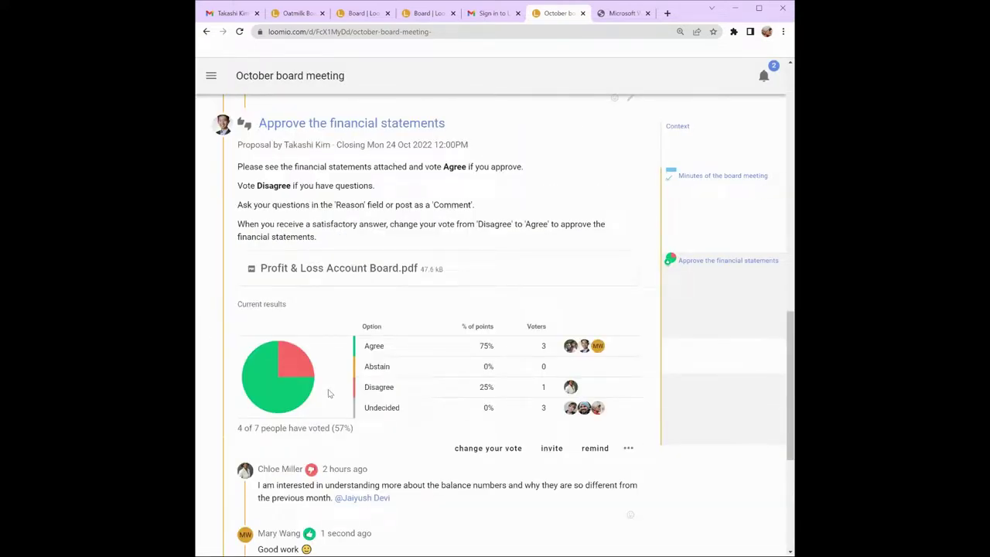
- Read the 'Hiring policy' thread from the Oatmilk Board page, then return to the board's thread list
scroll(551, 163, up, 12)
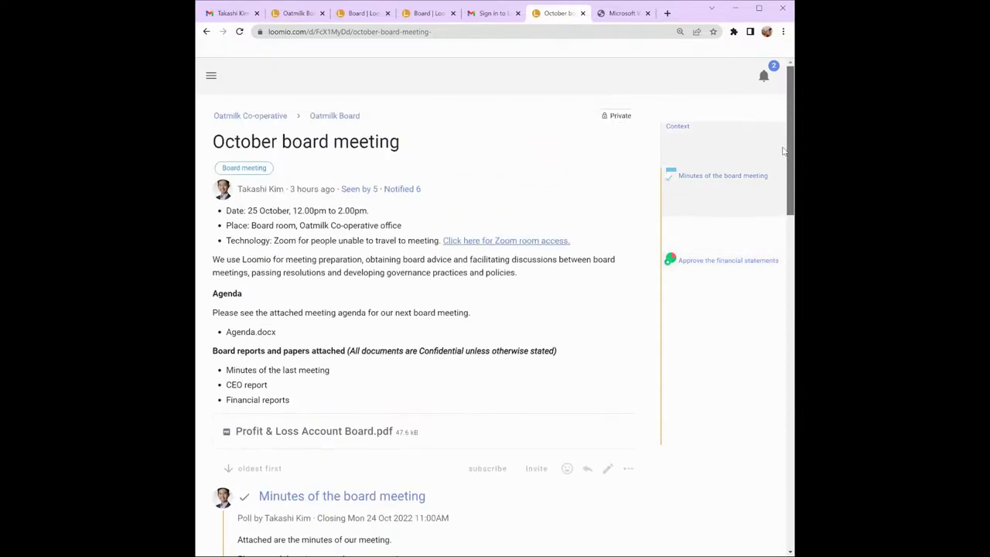
click(346, 116)
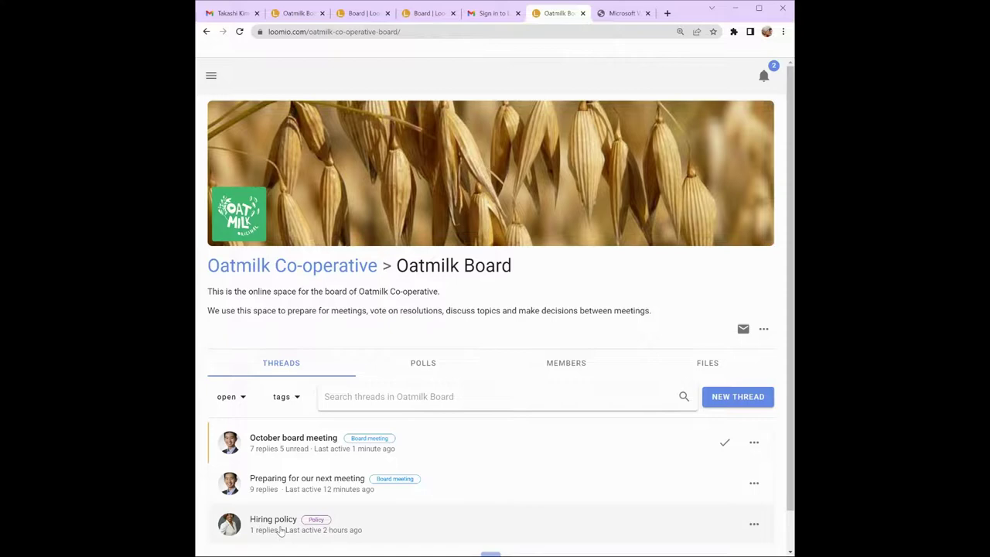
click(282, 531)
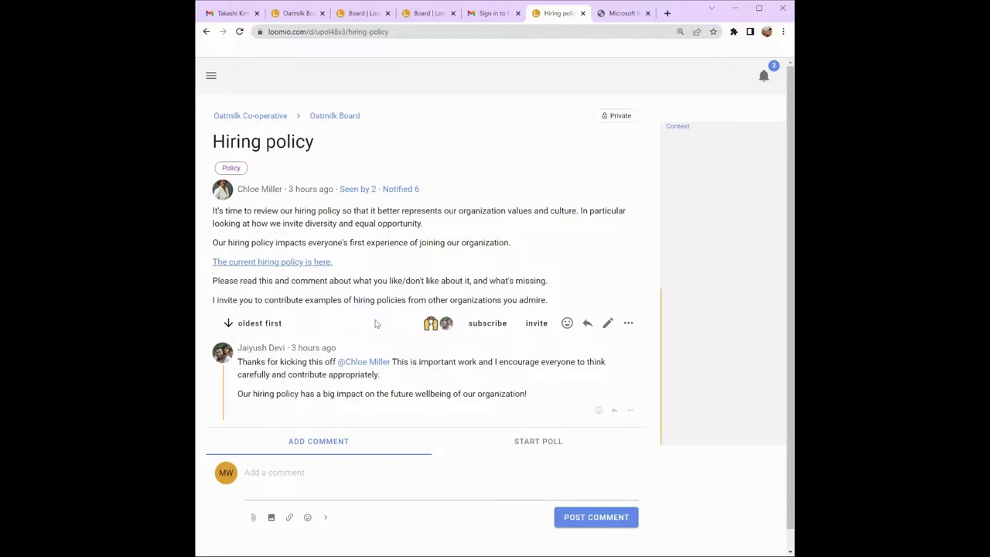
click(342, 117)
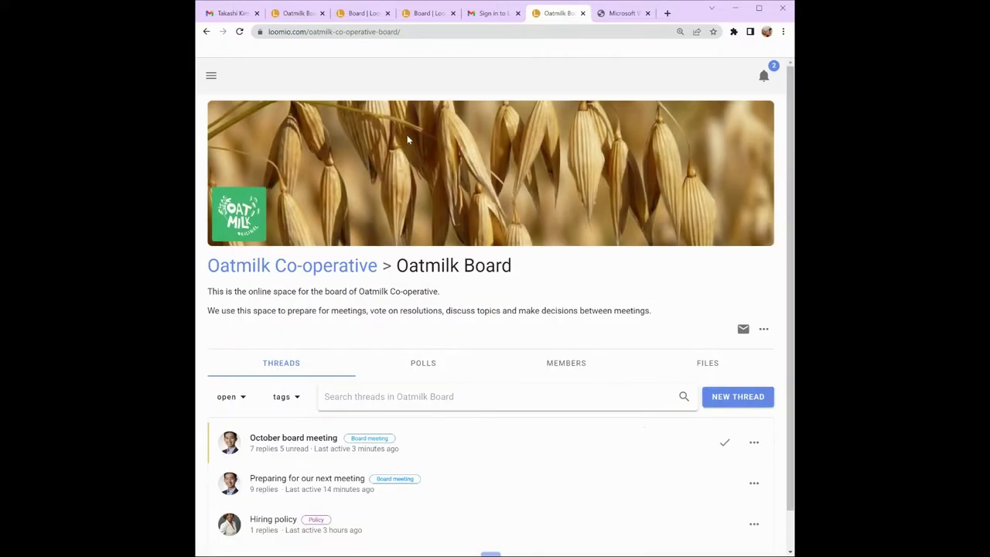
click(724, 396)
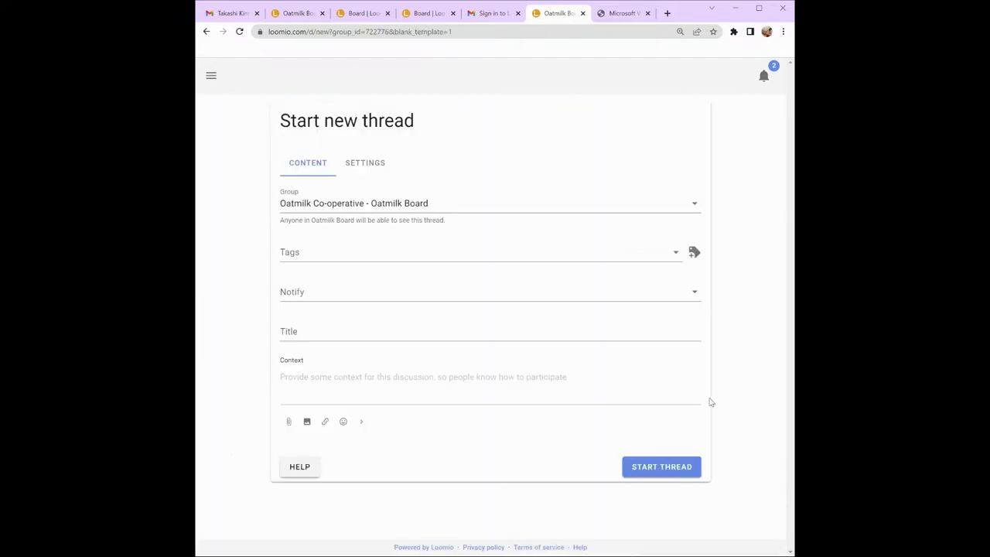
key(alt+Left)
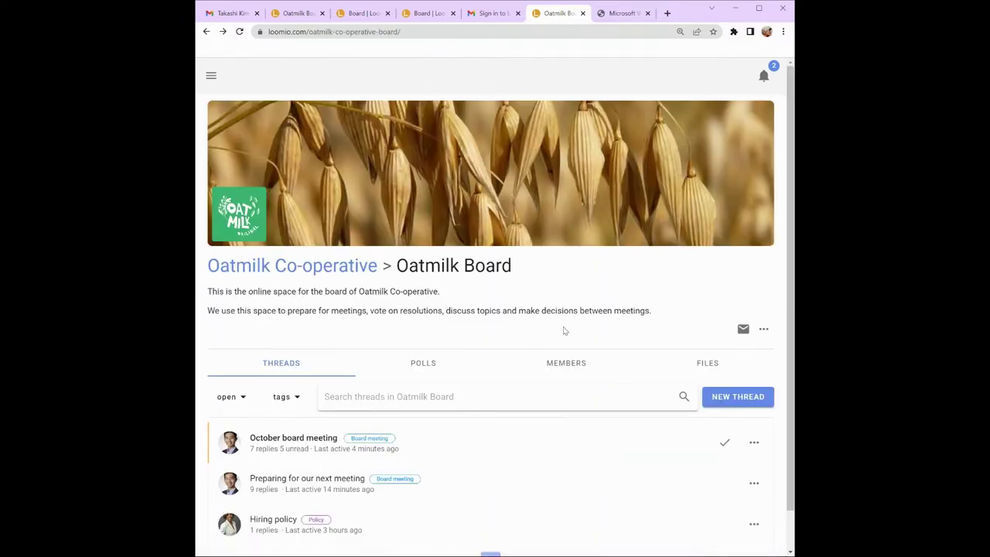